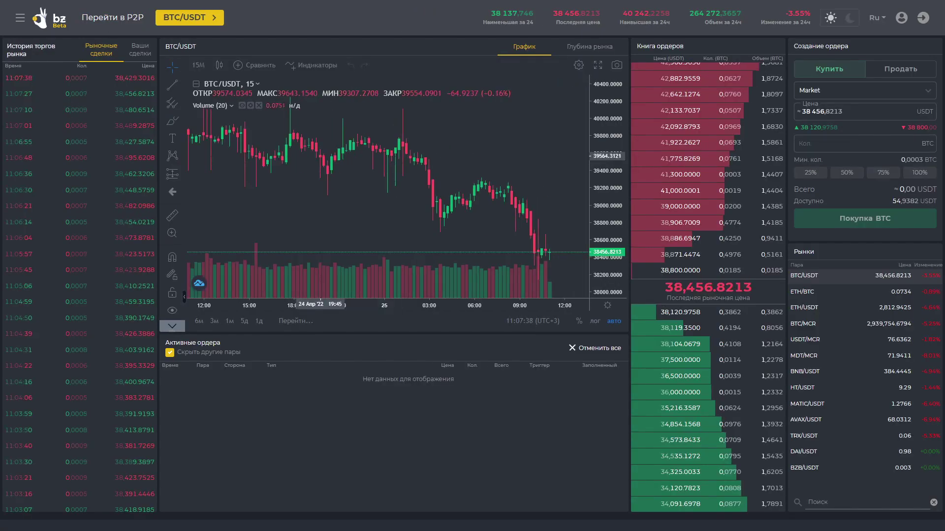
# - Buy BTC on the BTC/USDT pair with a Market order using 100% of the available USDT
pyautogui.scroll(3, 367, 207)
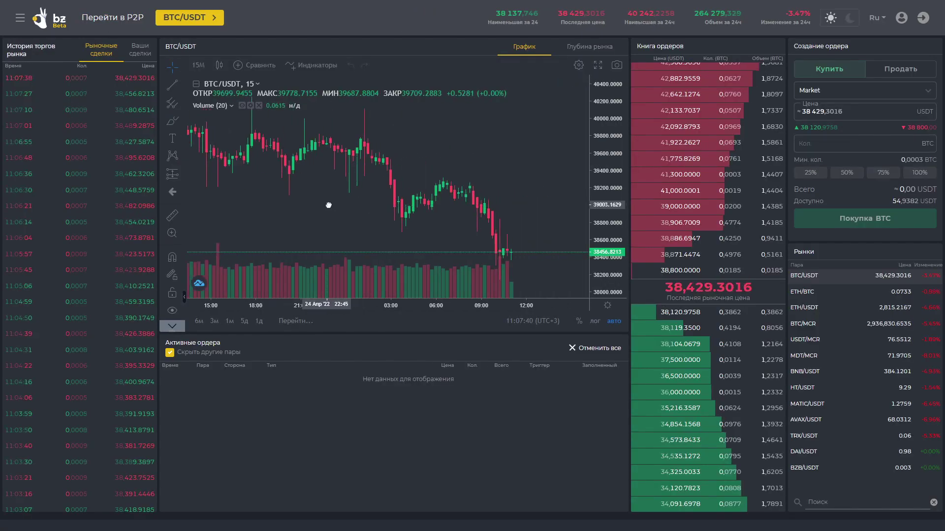
pyautogui.scroll(2, 397, 206)
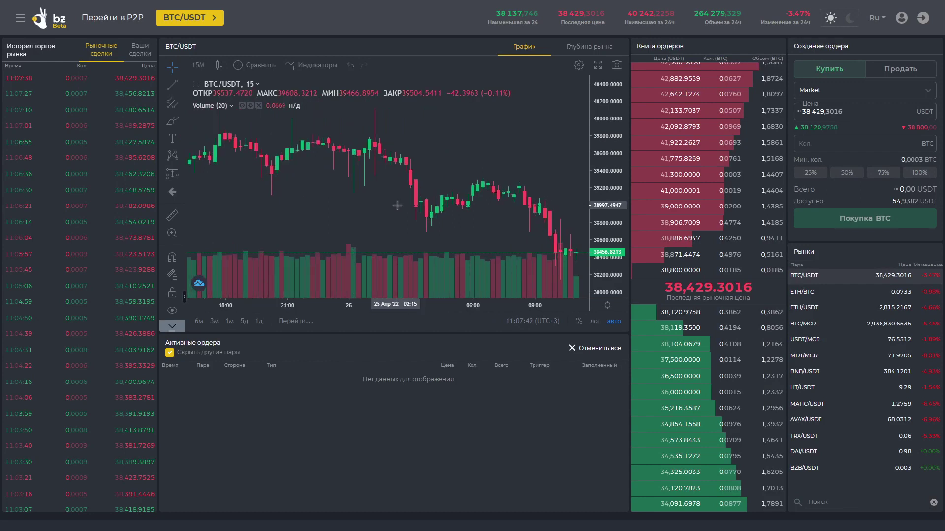
pyautogui.scroll(-3, 397, 205)
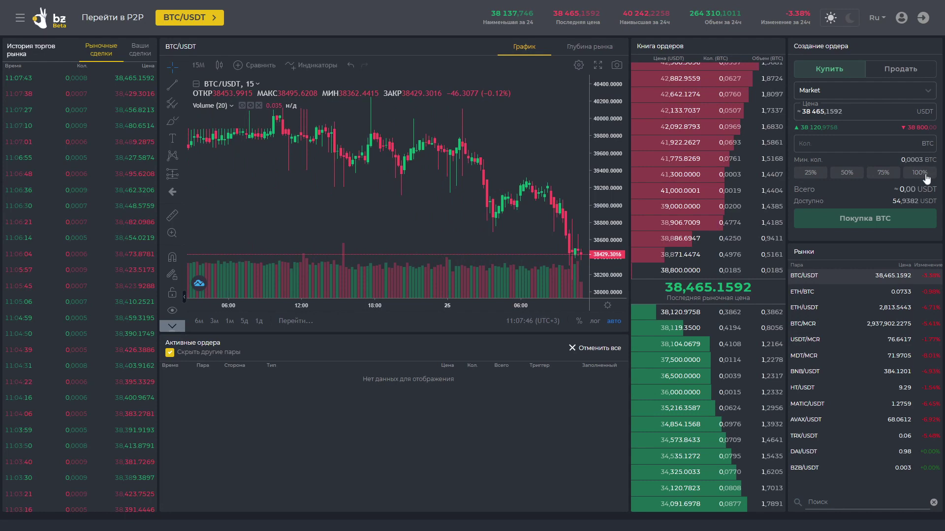
pyautogui.click(927, 178)
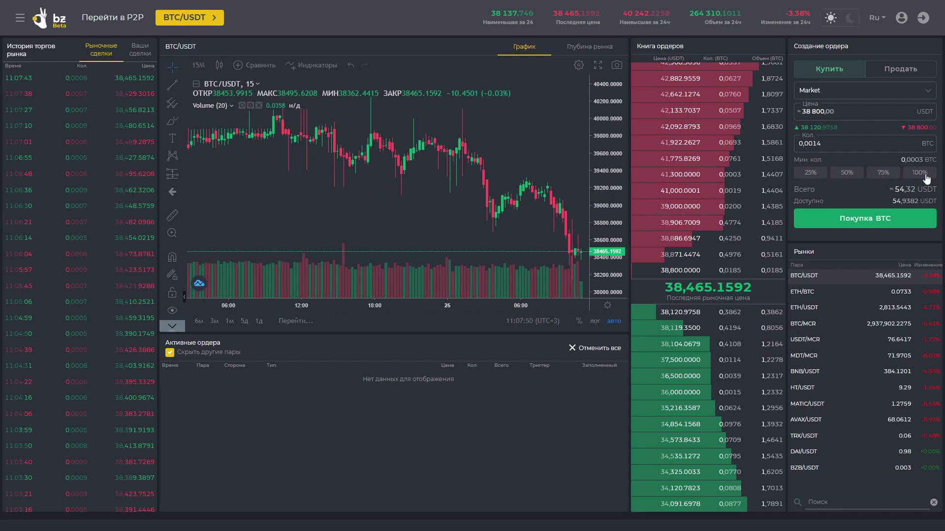
pyautogui.click(892, 223)
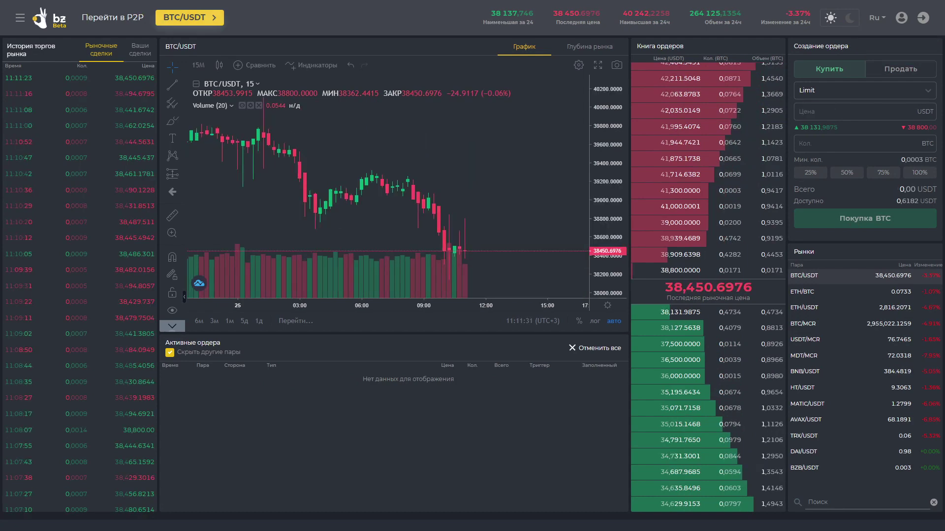
# - Transfer 100% of the BTC wallet balance, 0.0013972 BTC, from the exchange (Биржа) to P2P
pyautogui.click(900, 18)
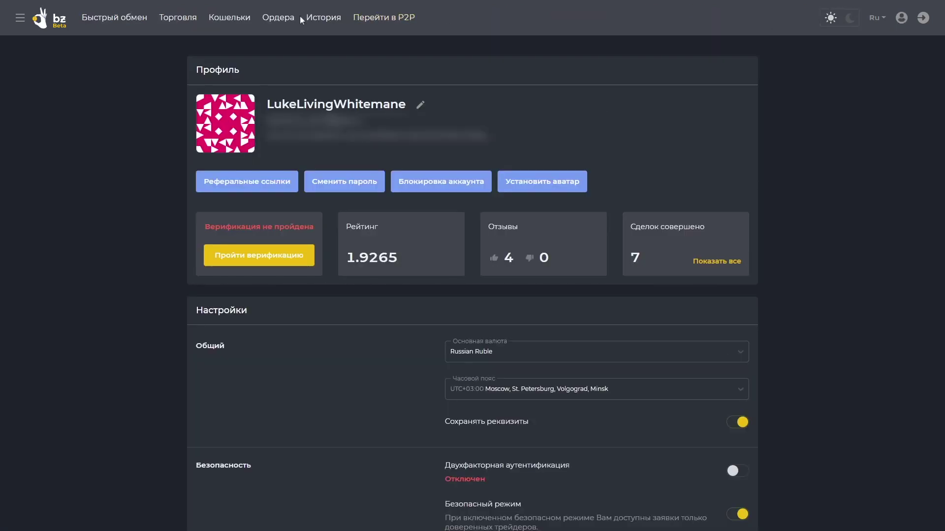
pyautogui.click(230, 17)
pyautogui.click(640, 101)
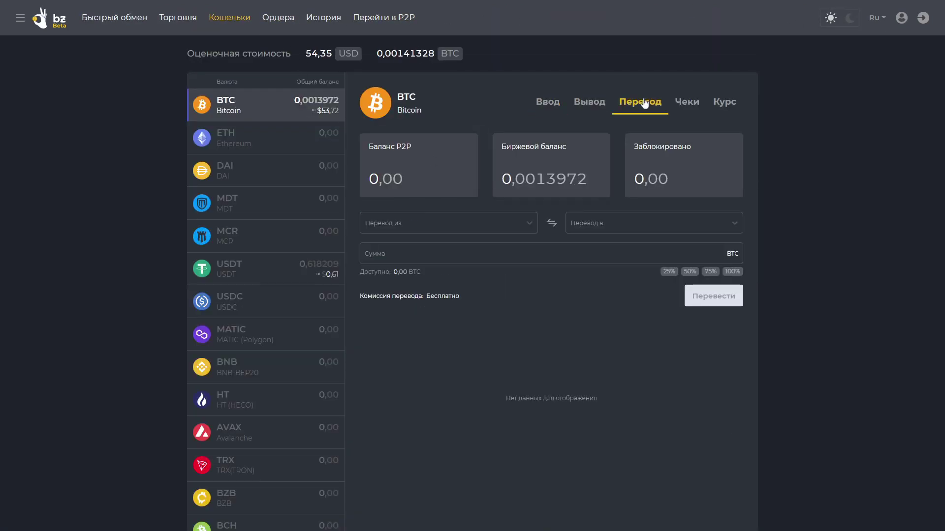
pyautogui.click(521, 227)
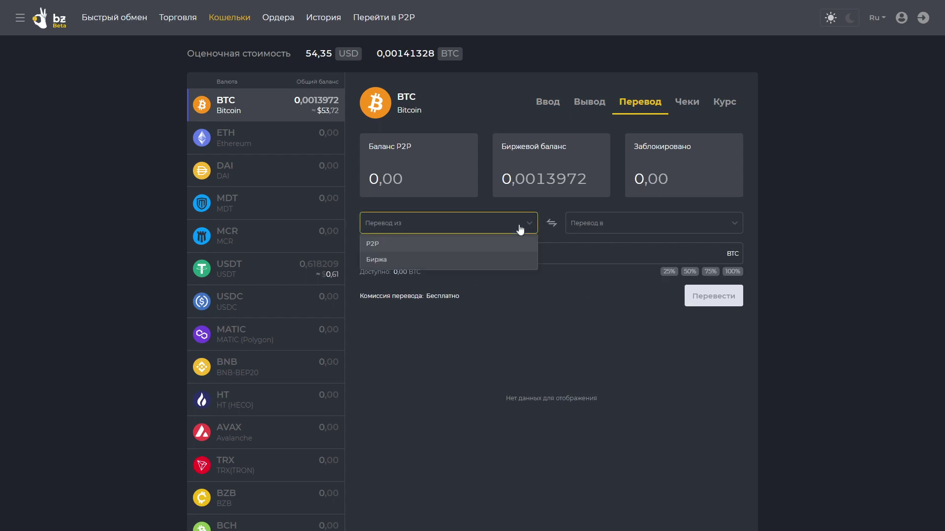
pyautogui.click(502, 258)
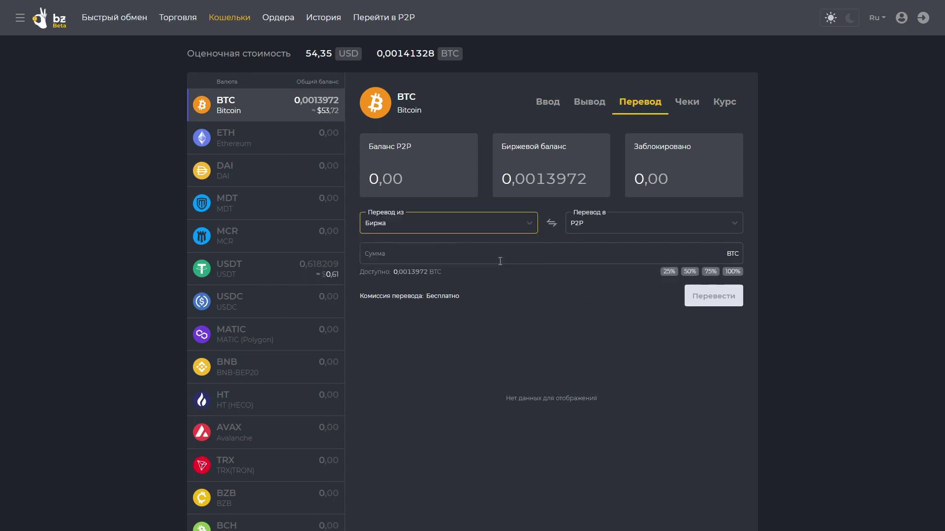
pyautogui.click(733, 271)
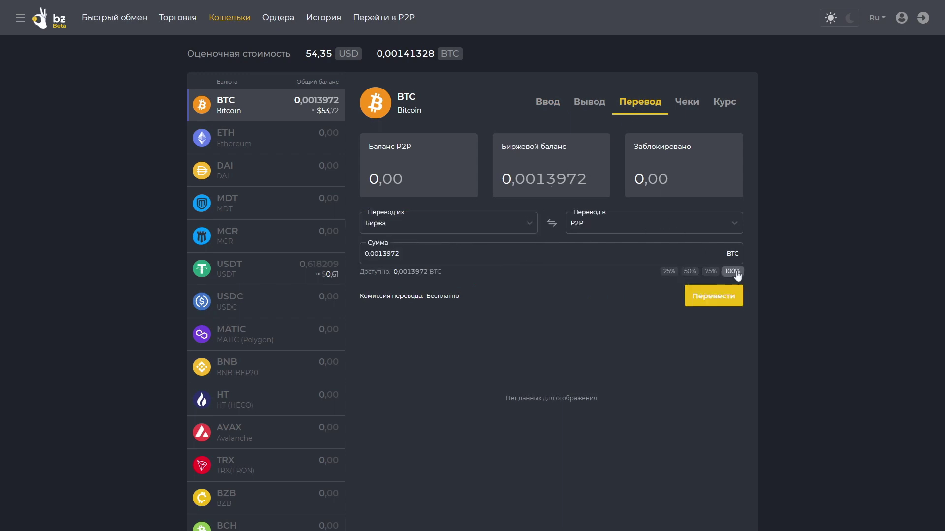
pyautogui.click(732, 305)
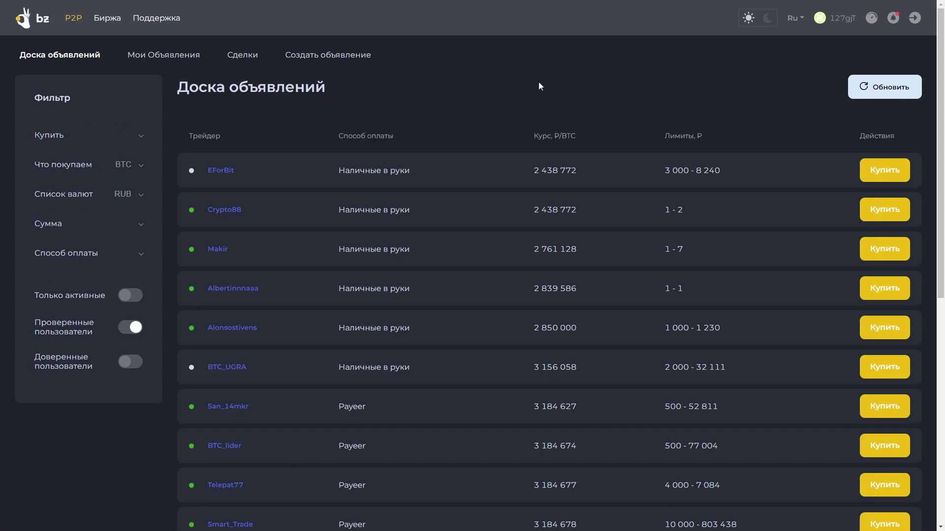
# - Filter the P2P advert board to selling BTC (Продать) with Тинькофф as the payment method
pyautogui.click(139, 136)
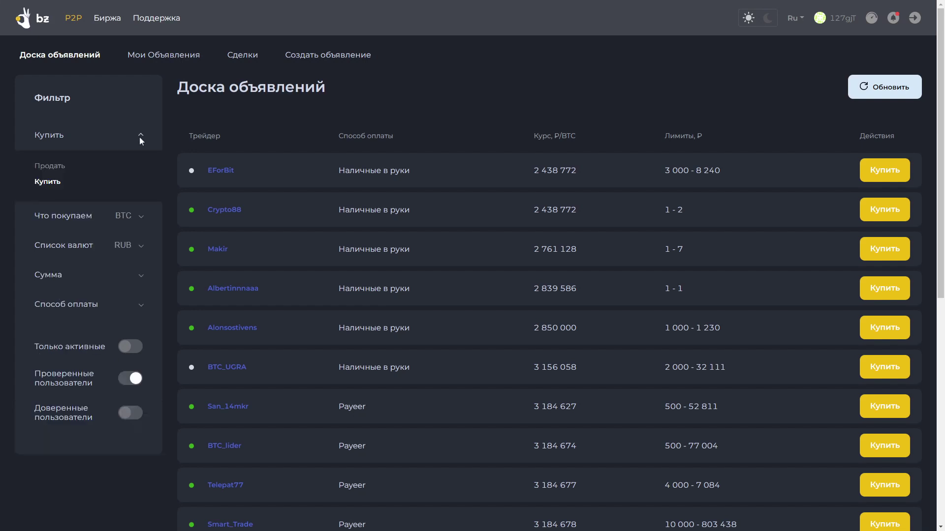
pyautogui.click(46, 167)
pyautogui.click(138, 252)
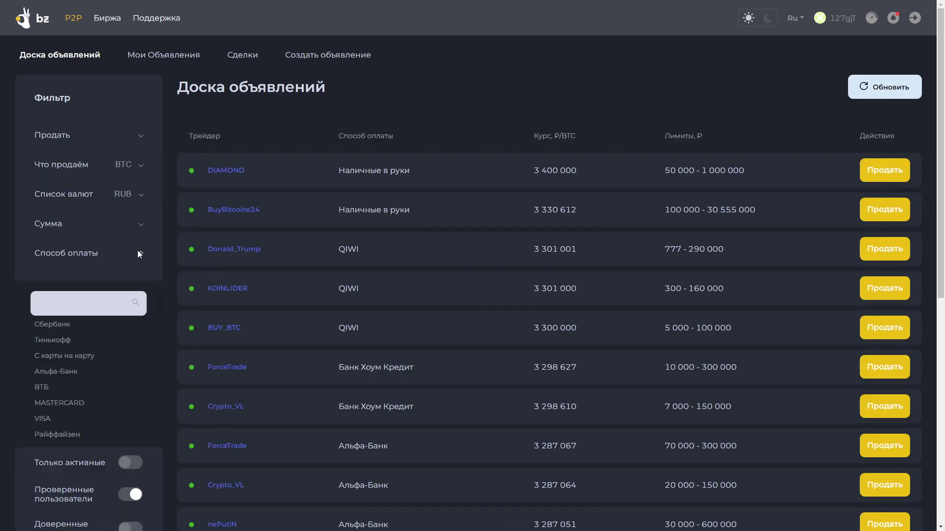
pyautogui.click(54, 342)
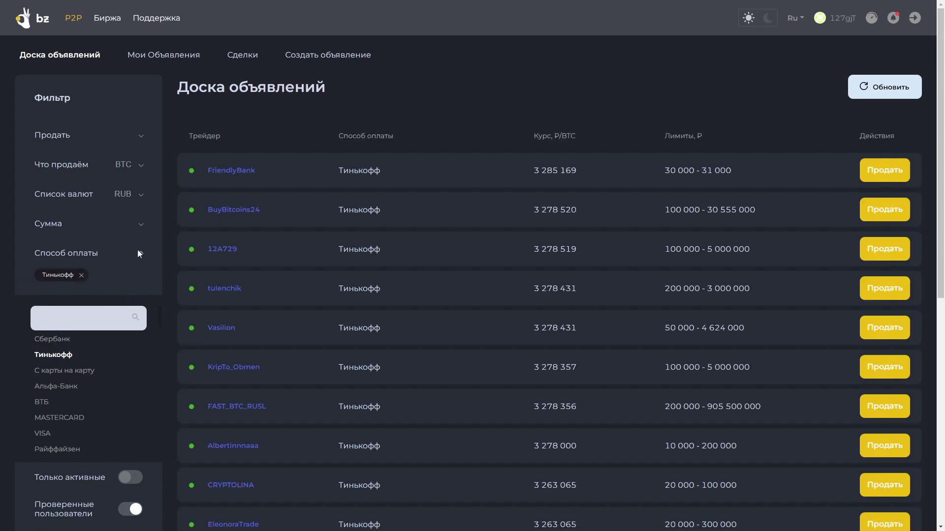
pyautogui.click(139, 253)
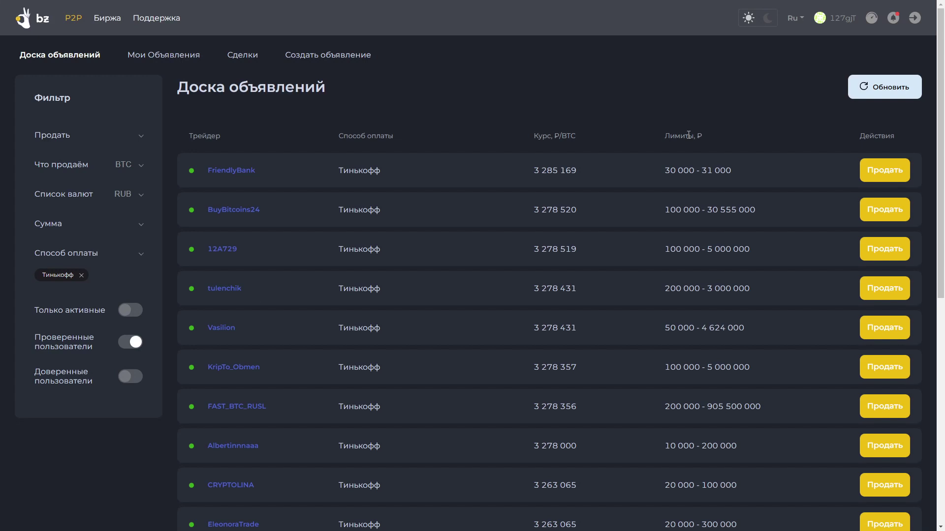
# - Open the Тинькофф offer on the second results page with rate 3 230 010 and limits 3 000 - 100 000
pyautogui.scroll(-4, 719, 152)
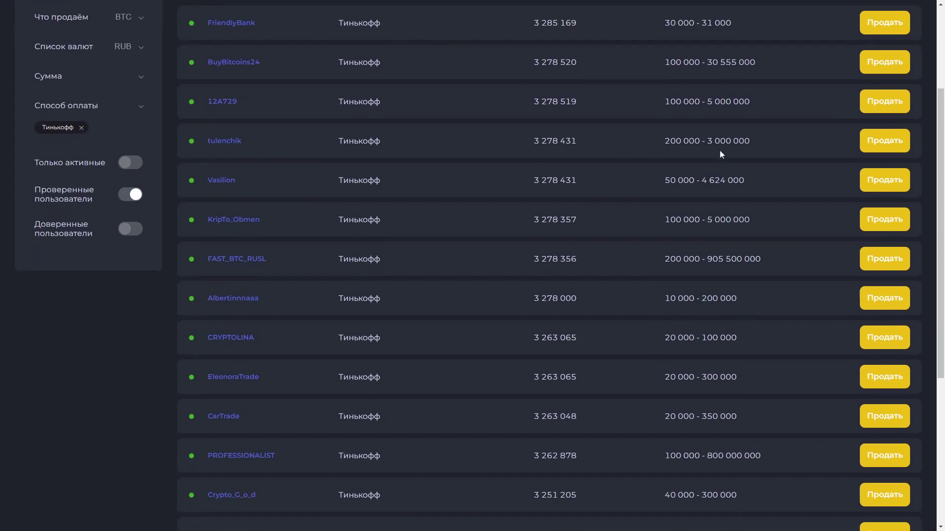
pyautogui.scroll(-4, 720, 154)
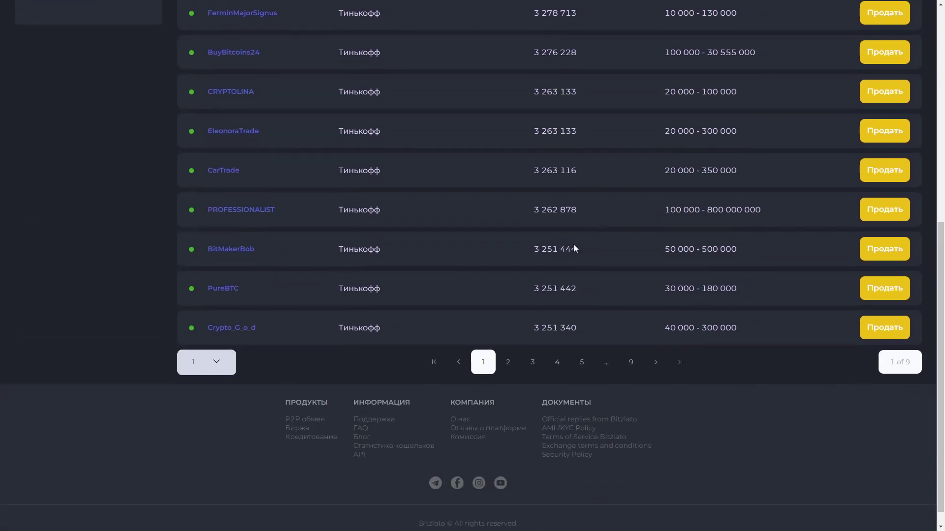
pyautogui.click(508, 365)
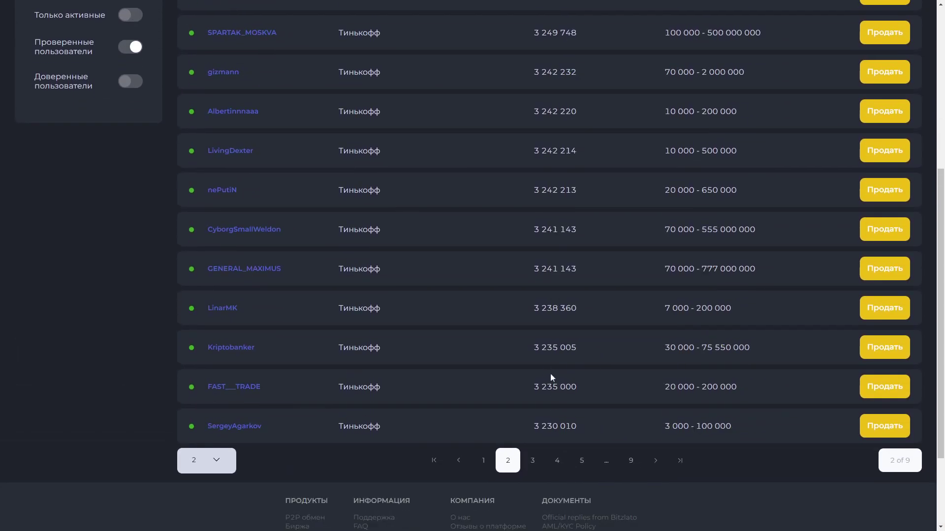
pyautogui.click(896, 433)
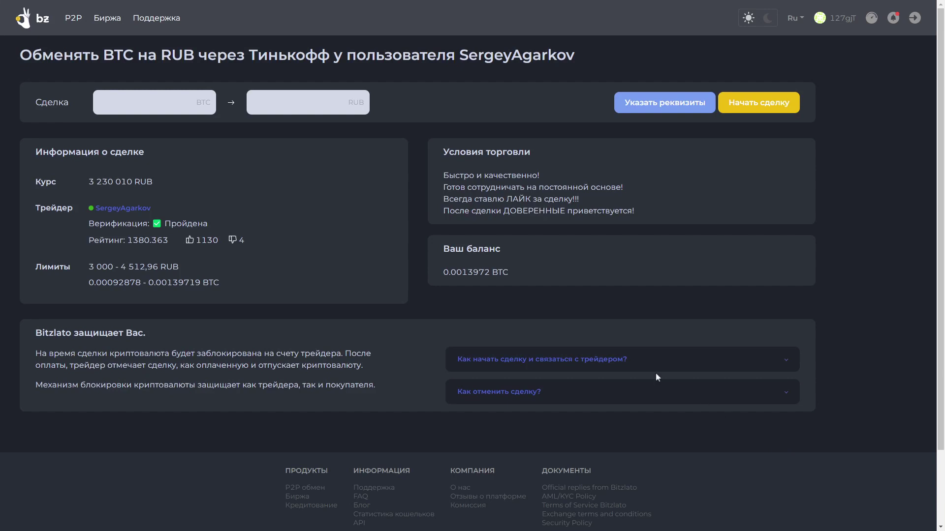
# - Set the deal's BTC amount to 0.00139719
pyautogui.click(172, 103)
pyautogui.moveTo(447, 273); pyautogui.dragTo(191, 104)
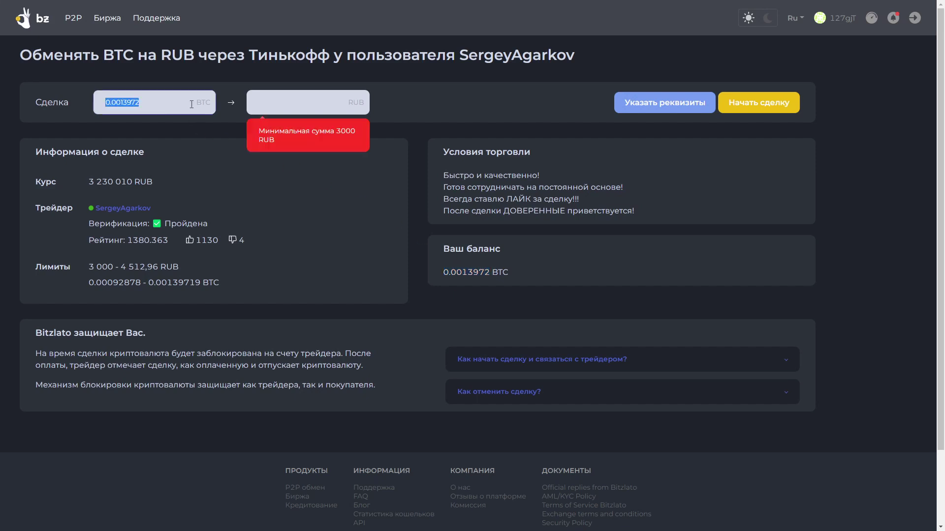
pyautogui.click(192, 101)
pyautogui.press('BackSpace')
pyautogui.write('1')
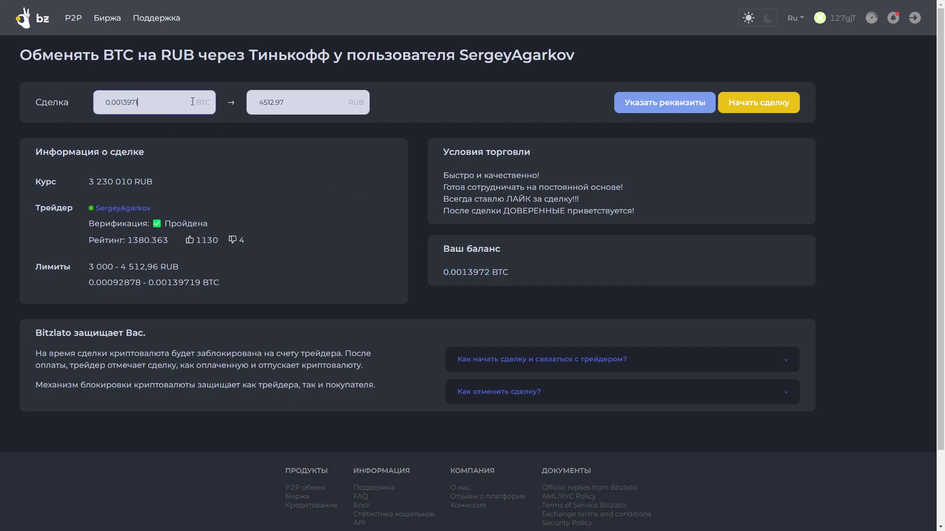
pyautogui.write('9')
pyautogui.click(212, 140)
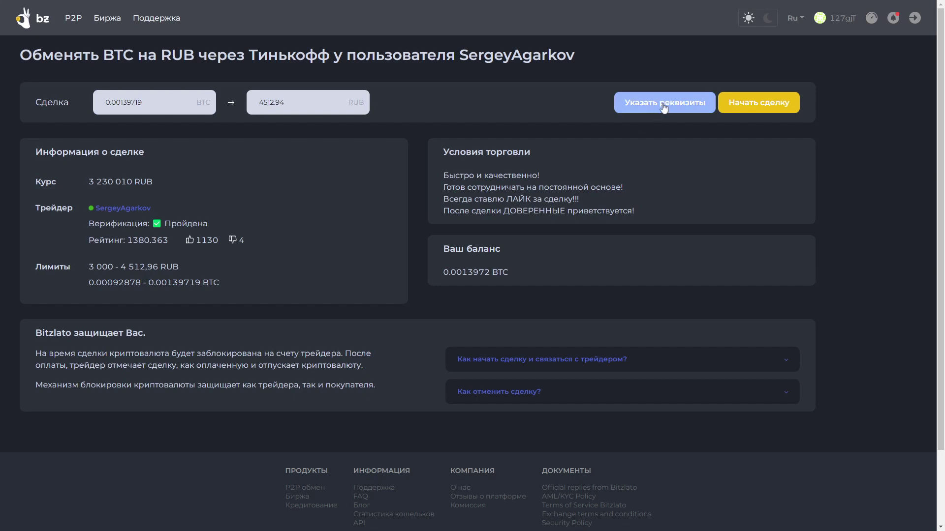
# - Accept the saved payment details for the transfer and start the deal with the trader
pyautogui.click(647, 106)
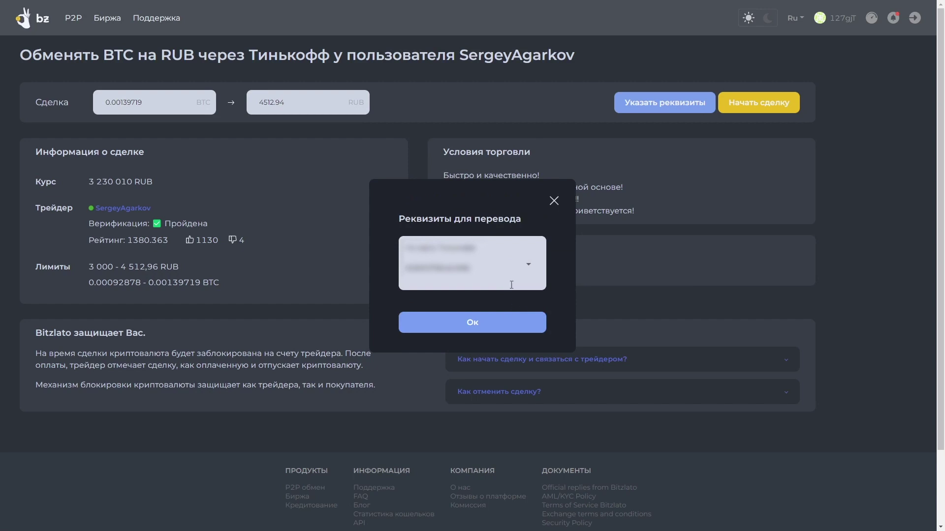
pyautogui.click(517, 322)
pyautogui.click(741, 103)
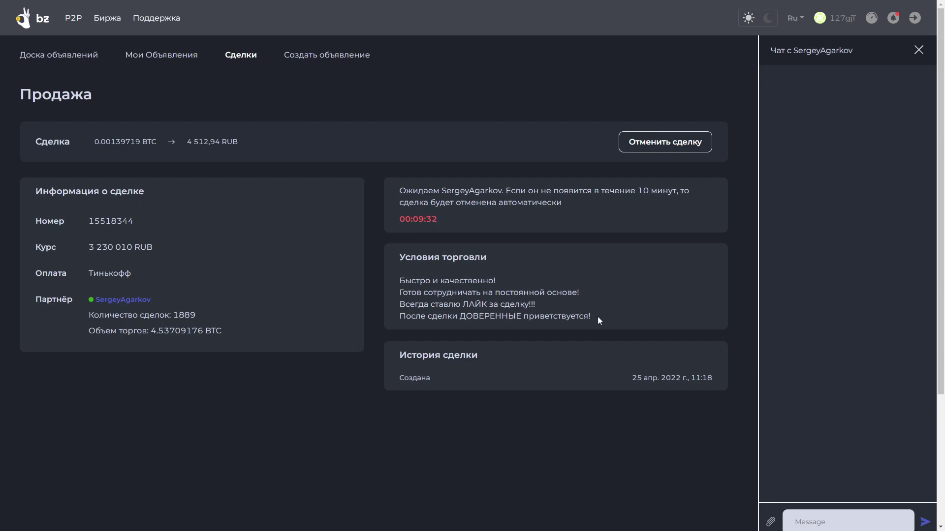
# - Release the coins for the sale and confirm that the 4512.94 RUB payment has been received
pyautogui.scroll(-4, 839, 260)
pyautogui.scroll(4, 840, 260)
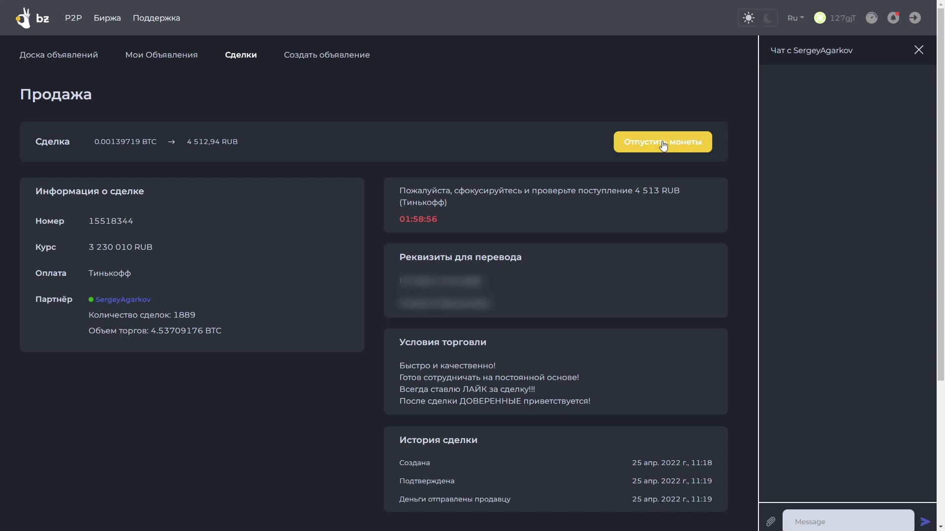
pyautogui.click(662, 142)
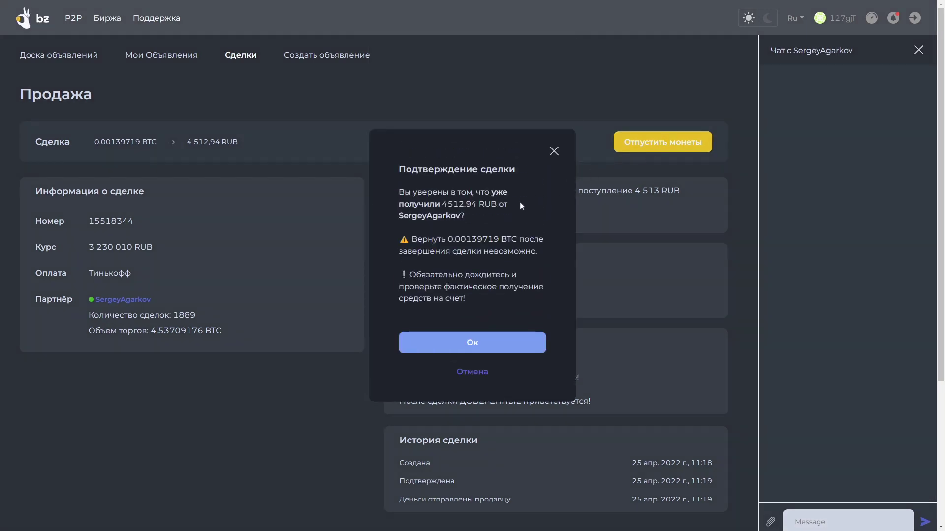
pyautogui.click(472, 343)
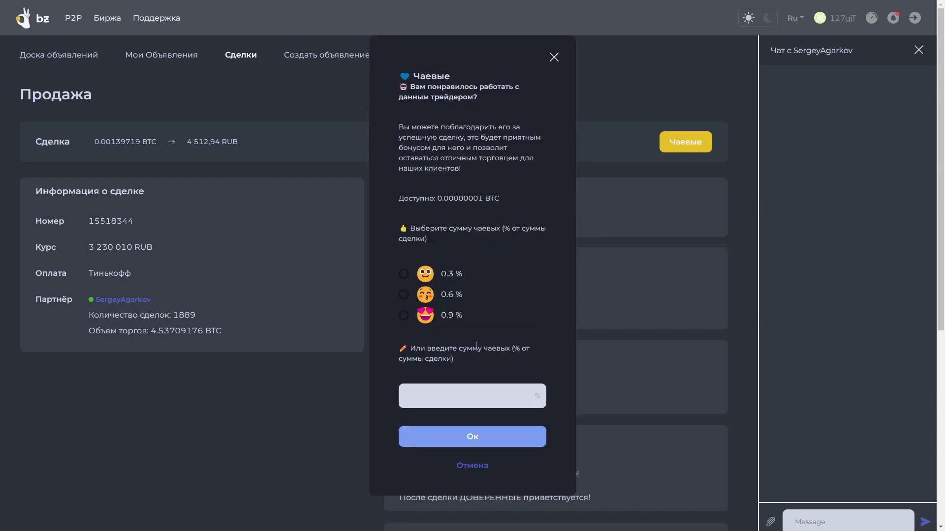
# - Leave the trader a 0.3 % tip and close the thank-you dialog
pyautogui.click(404, 274)
pyautogui.click(474, 437)
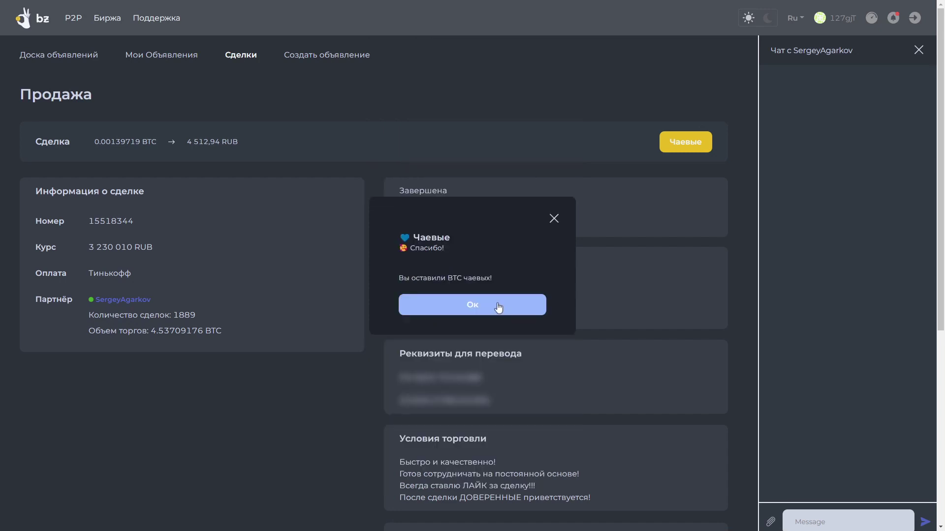
pyautogui.click(485, 306)
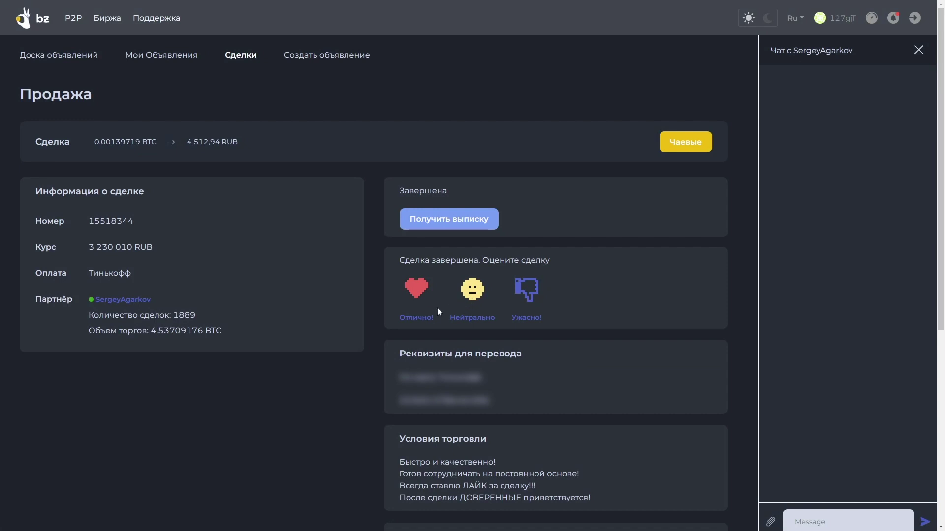
# - Rate the completed deal as excellent (Отлично!) and request its statement
pyautogui.click(418, 294)
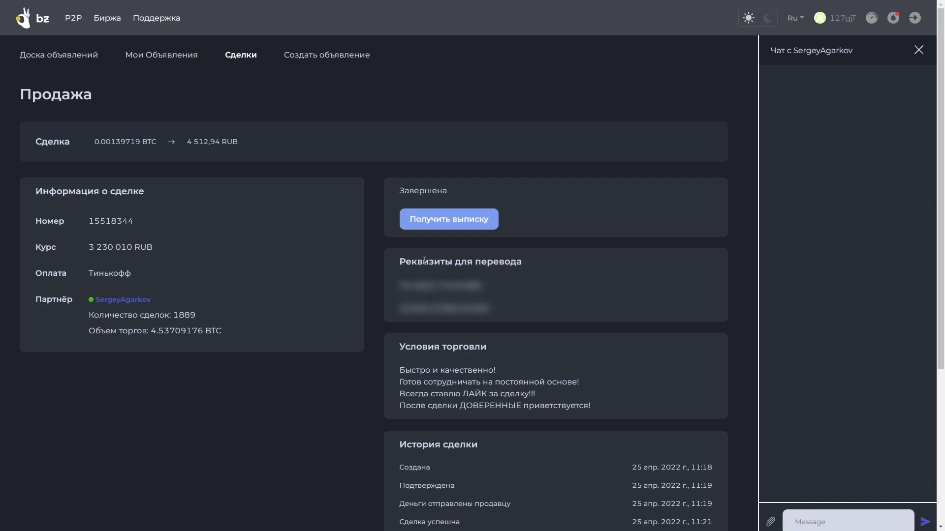
pyautogui.click(427, 219)
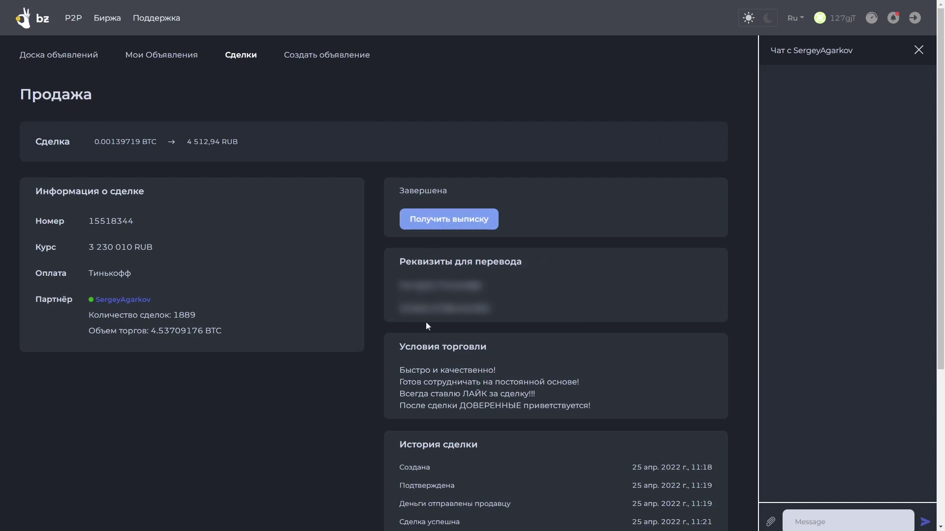